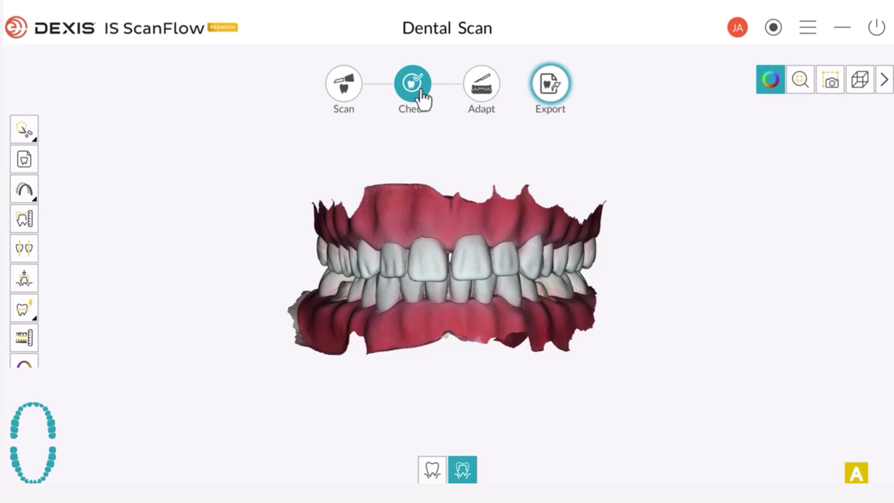
- Switch the margin-line tool to Auto Margin Line to bring up the tooth-number chart
{"action": "left_click", "coordinate": [38, 325]}
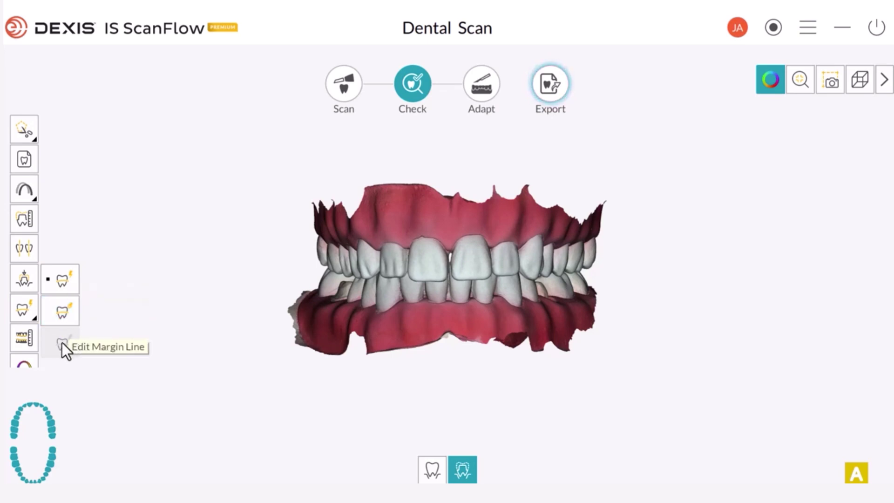
{"action": "left_click", "coordinate": [67, 278]}
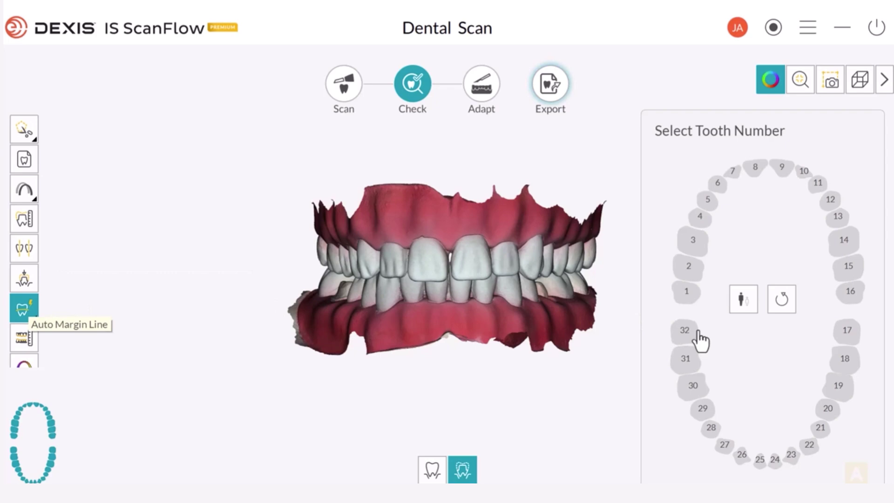
- Auto-compute the margin line on tooth 30, zoom in on it, and switch to Edit Margin Line
{"action": "left_click", "coordinate": [694, 390]}
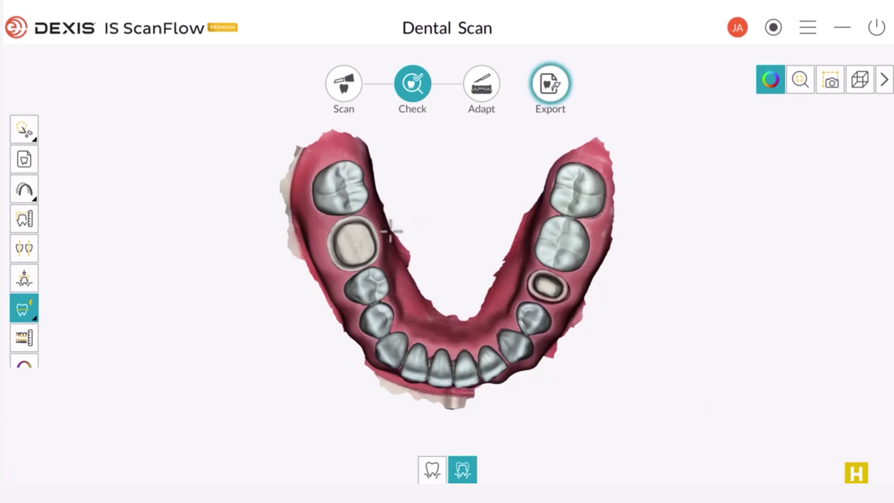
{"action": "left_click", "coordinate": [355, 245]}
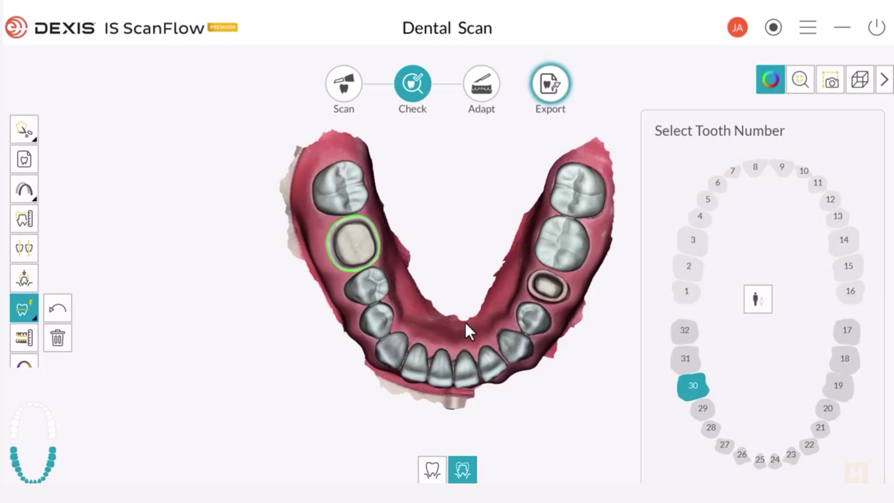
{"action": "right_click_drag", "start_coordinate": [466, 324], "coordinate": [334, 224]}
{"action": "scroll", "coordinate": [353, 245], "scroll_direction": "up", "scroll_amount": 3}
{"action": "scroll", "coordinate": [397, 228], "scroll_direction": "up", "scroll_amount": 2}
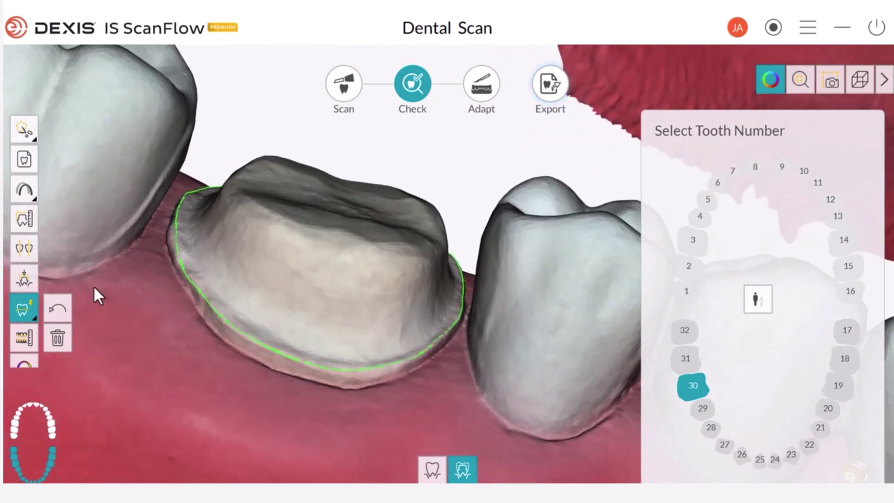
{"action": "left_click", "coordinate": [34, 319]}
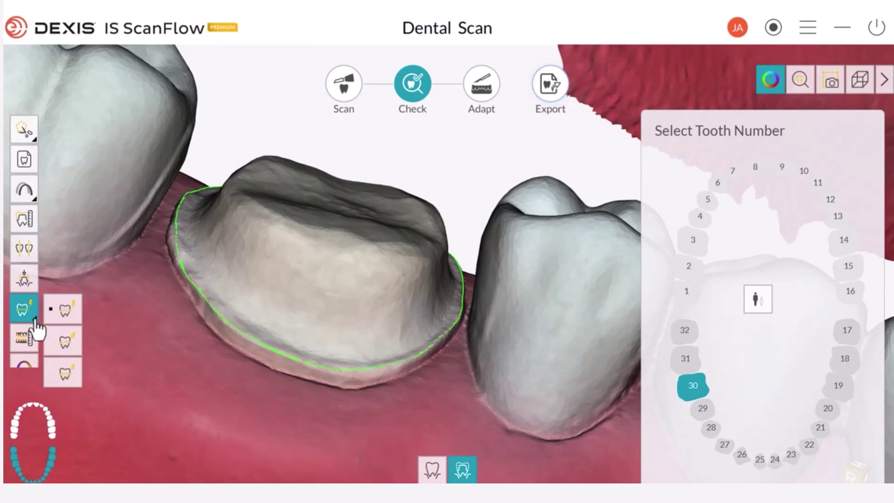
{"action": "left_click", "coordinate": [65, 381]}
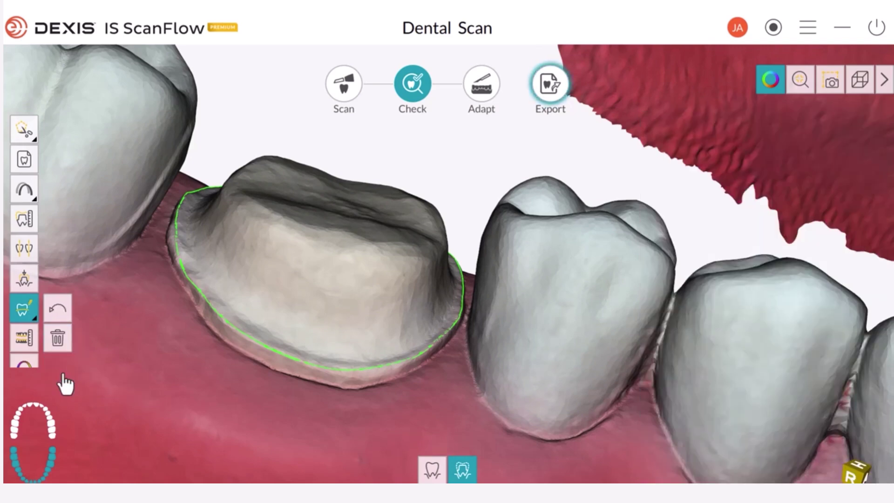
- Redraw the upper-left stretch of tooth 30's margin with new points and commit the edit
{"action": "left_click", "coordinate": [176, 223]}
{"action": "left_click", "coordinate": [176, 237]}
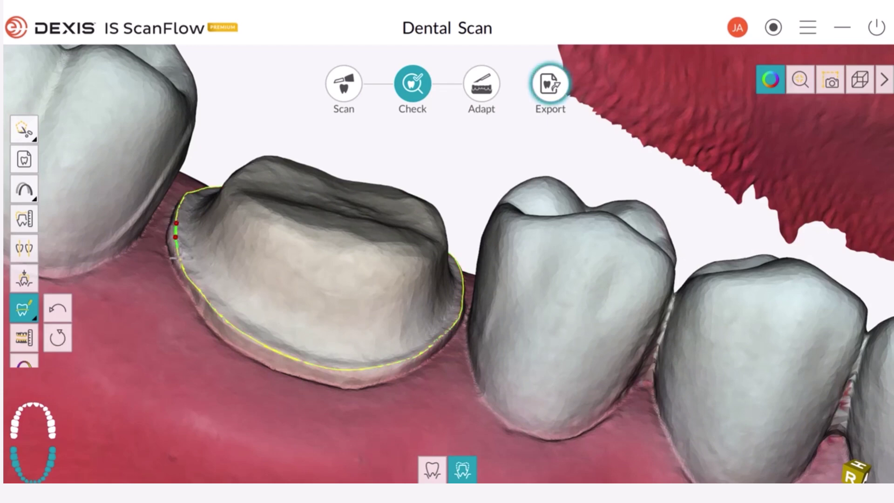
{"action": "left_click", "coordinate": [180, 258]}
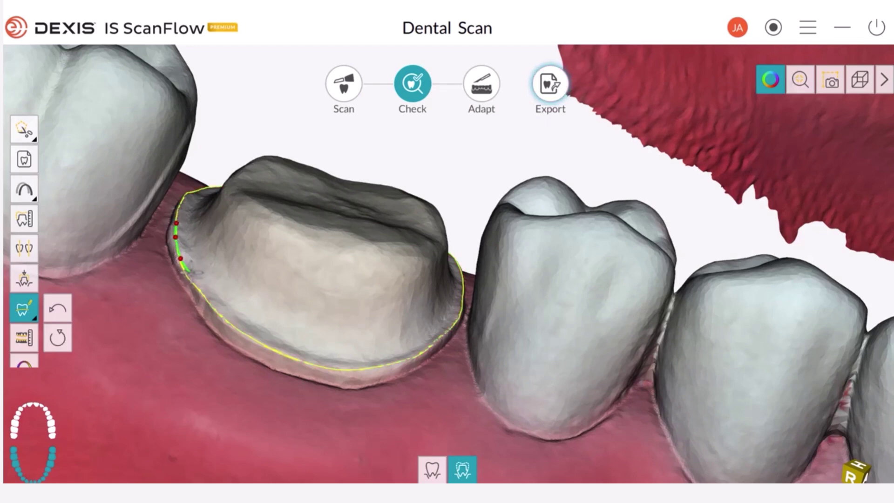
{"action": "left_click", "coordinate": [192, 275]}
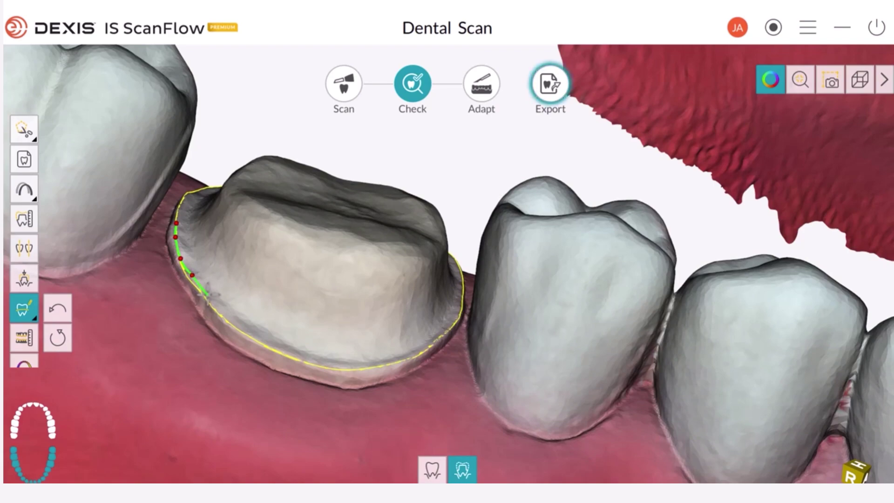
{"action": "left_click", "coordinate": [207, 294]}
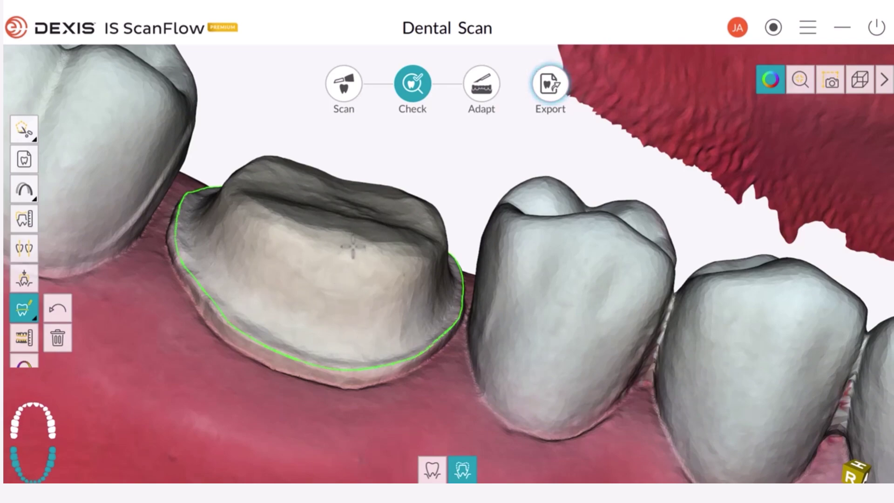
- End margin editing on tooth 30 and bring the whole lower arch into occlusal view
{"action": "right_click_drag", "start_coordinate": [285, 276], "coordinate": [372, 268]}
{"action": "right_click_drag", "start_coordinate": [471, 215], "coordinate": [279, 289]}
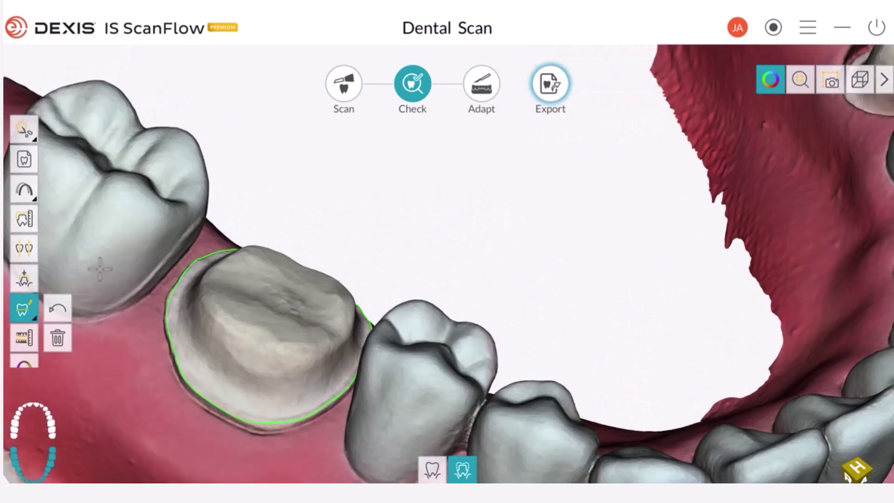
{"action": "left_click", "coordinate": [23, 308]}
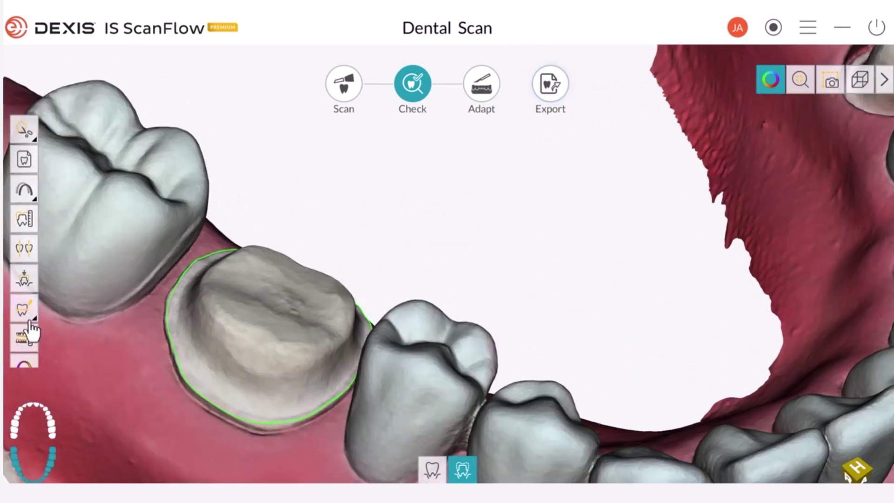
{"action": "right_click_drag", "start_coordinate": [528, 299], "coordinate": [501, 347]}
{"action": "scroll", "coordinate": [503, 355], "scroll_direction": "down", "scroll_amount": 5}
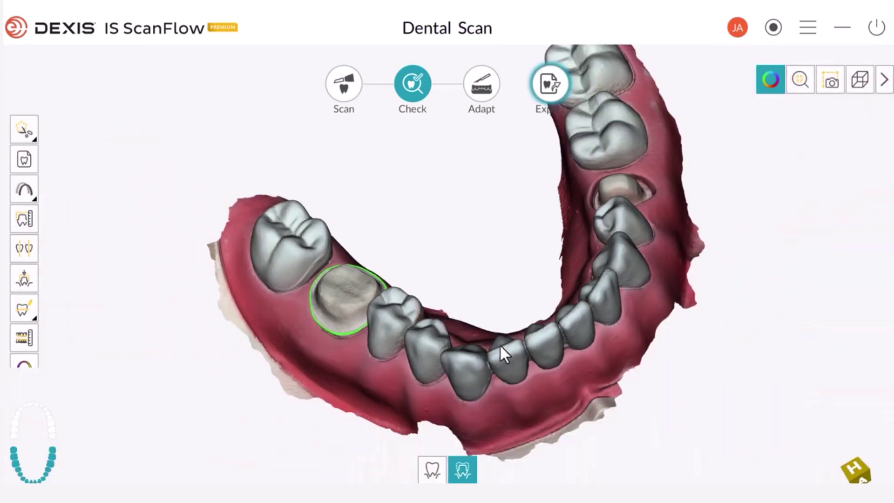
{"action": "right_click_drag", "start_coordinate": [289, 361], "coordinate": [464, 368]}
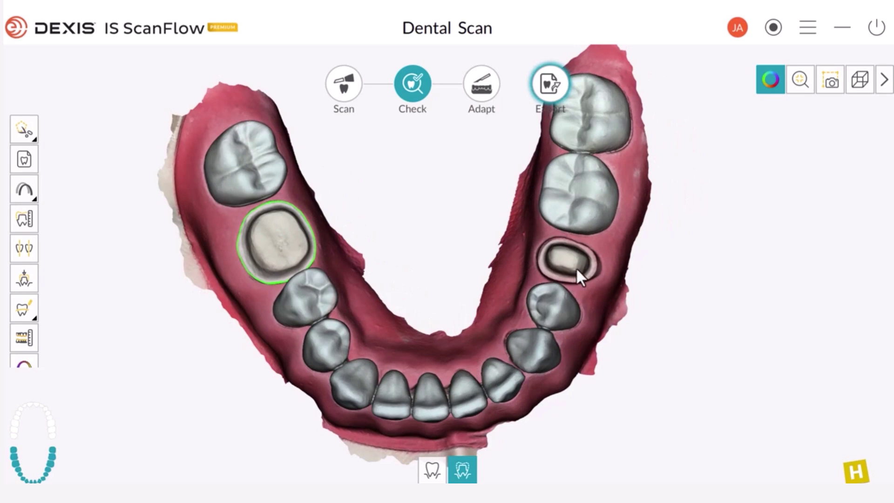
- Reactivate margin marking in Manual Margin Line mode with tooth 20 as the target tooth
{"action": "left_click", "coordinate": [27, 321]}
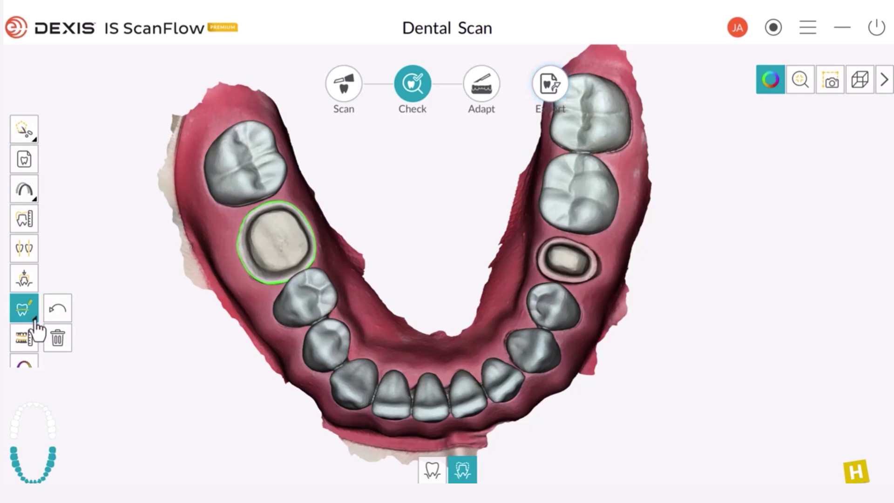
{"action": "left_click", "coordinate": [35, 327]}
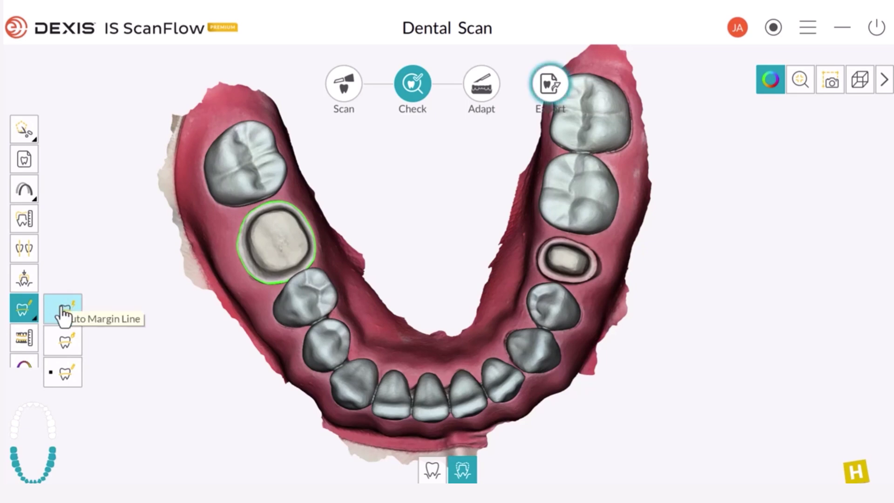
{"action": "left_click", "coordinate": [66, 343]}
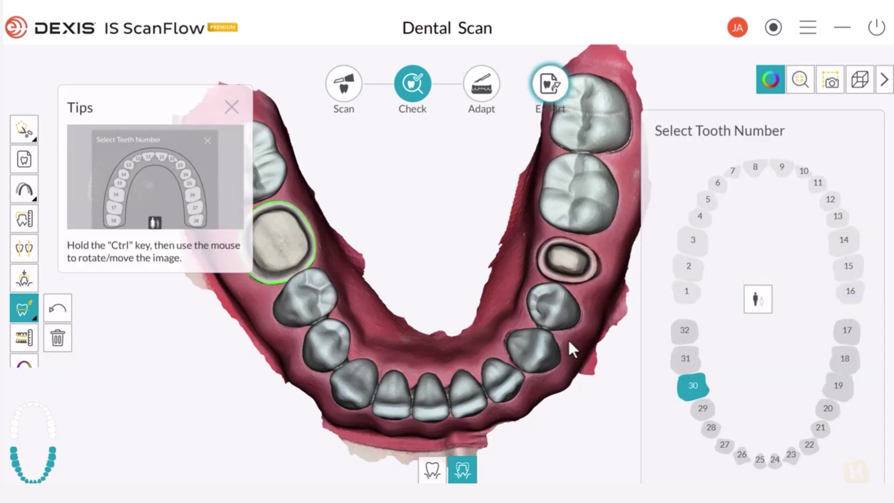
{"action": "left_click", "coordinate": [835, 410]}
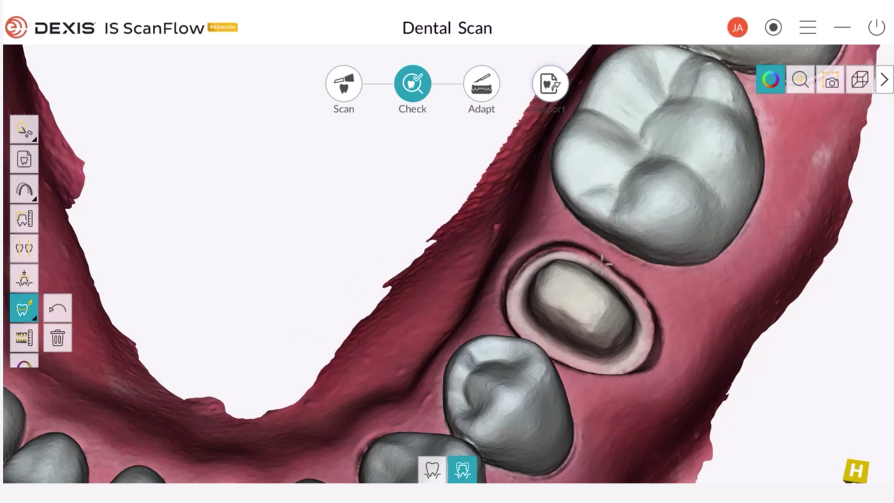
- Trace a closed margin around tooth 20's prep: six points, then a drag along its lower side
{"action": "left_click", "coordinate": [601, 264]}
{"action": "left_click", "coordinate": [577, 257]}
{"action": "left_click", "coordinate": [553, 267]}
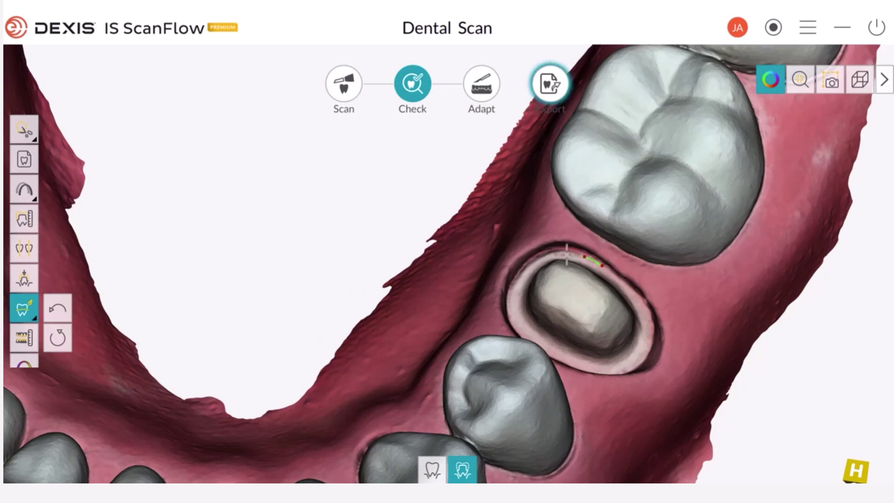
{"action": "left_click", "coordinate": [480, 242]}
{"action": "left_click", "coordinate": [468, 261]}
{"action": "left_click", "coordinate": [471, 286]}
{"action": "mouse_move", "coordinate": [475, 296]}
{"action": "left_mouse_down"}
{"action": "mouse_move", "coordinate": [495, 314]}
{"action": "mouse_move", "coordinate": [521, 313]}
{"action": "mouse_move", "coordinate": [532, 328]}
{"action": "mouse_move", "coordinate": [586, 331]}
{"action": "mouse_move", "coordinate": [605, 326]}
{"action": "mouse_move", "coordinate": [606, 311]}
{"action": "mouse_move", "coordinate": [667, 348]}
{"action": "mouse_move", "coordinate": [647, 357]}
{"action": "mouse_move", "coordinate": [662, 354]}
{"action": "mouse_move", "coordinate": [678, 342]}
{"action": "mouse_move", "coordinate": [695, 300]}
{"action": "mouse_move", "coordinate": [687, 263]}
{"action": "mouse_move", "coordinate": [589, 201]}
{"action": "left_mouse_up"}
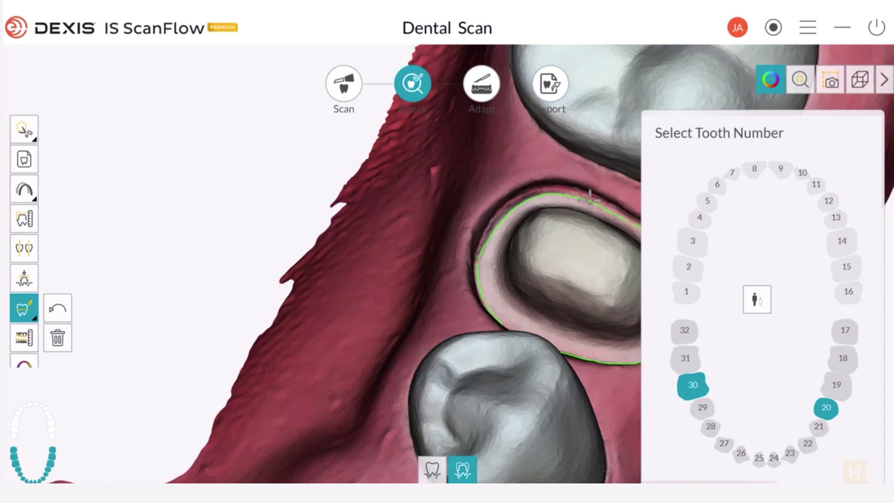
- Finish tooth 20's margin line and rotate to look down onto the prepared tooth
{"action": "left_click", "coordinate": [25, 311]}
{"action": "left_click_drag", "start_coordinate": [618, 315], "coordinate": [379, 296]}
{"action": "scroll", "coordinate": [489, 332], "scroll_direction": "up", "scroll_amount": 3}
{"action": "left_click_drag", "start_coordinate": [498, 394], "coordinate": [510, 471]}
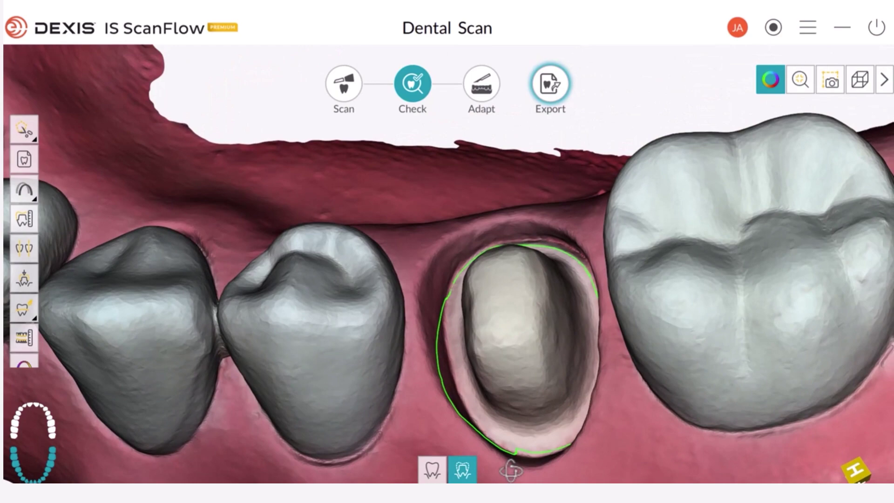
- Redraw tooth 20's left margin edge with Edit Margin Line points, closing the loop with a double-click
{"action": "left_click", "coordinate": [34, 319]}
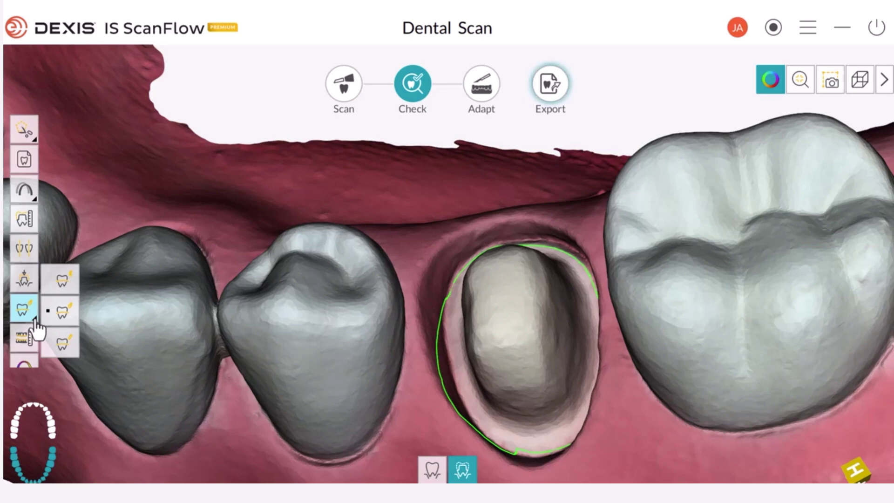
{"action": "left_click", "coordinate": [62, 346]}
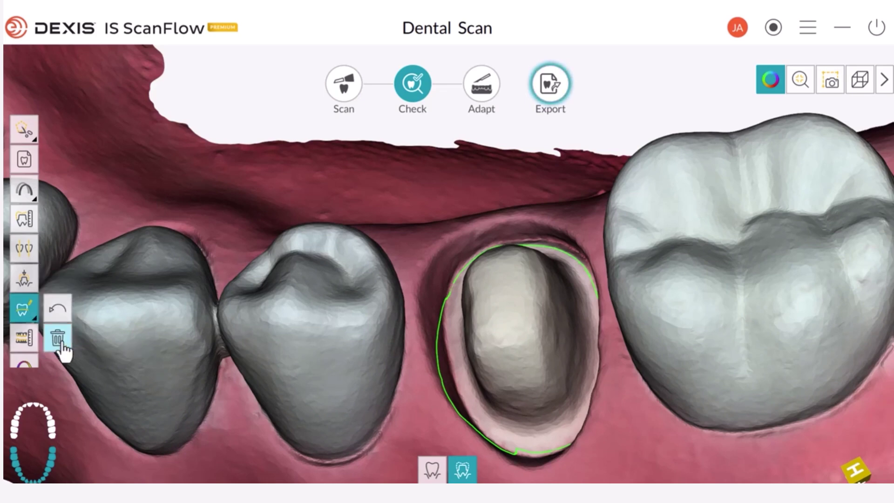
{"action": "left_click", "coordinate": [469, 259]}
{"action": "left_click", "coordinate": [453, 278]}
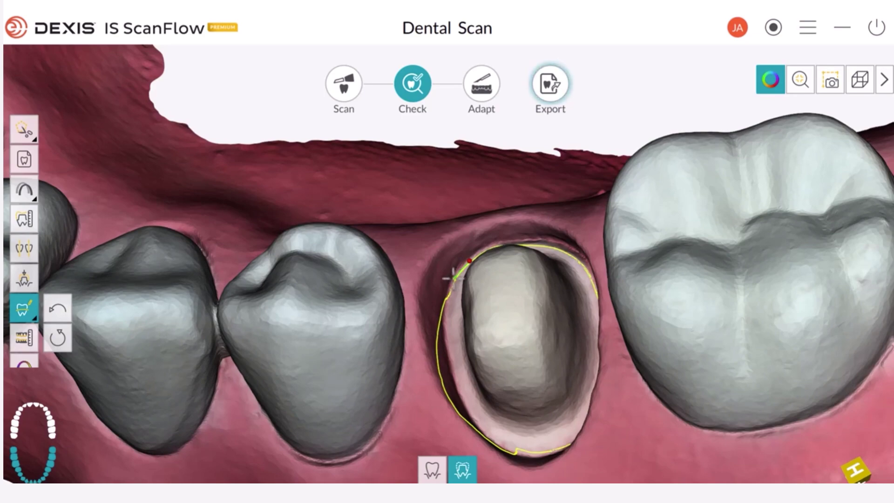
{"action": "left_click", "coordinate": [446, 316]}
{"action": "left_click", "coordinate": [453, 366]}
{"action": "left_click", "coordinate": [466, 405]}
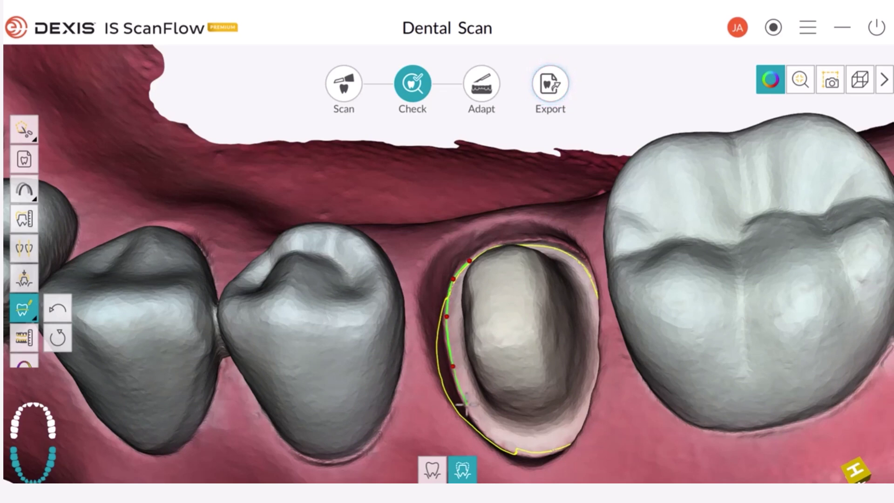
{"action": "left_click", "coordinate": [491, 435]}
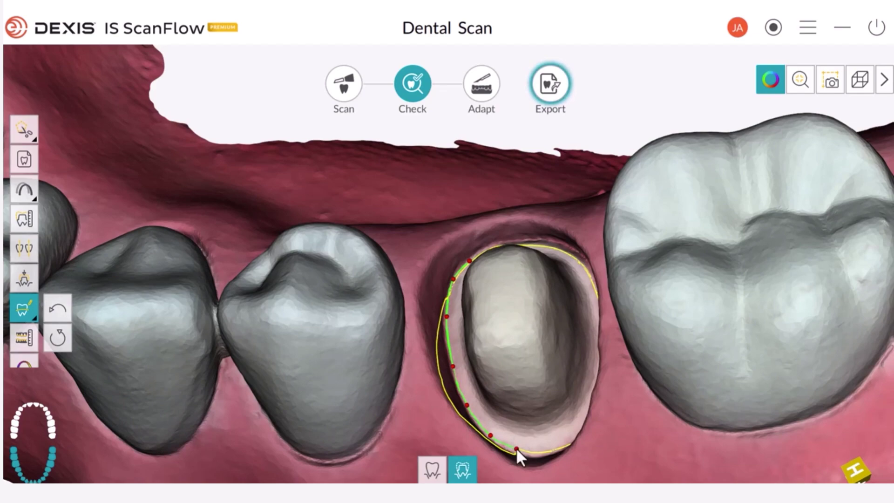
{"action": "double_click", "coordinate": [517, 447]}
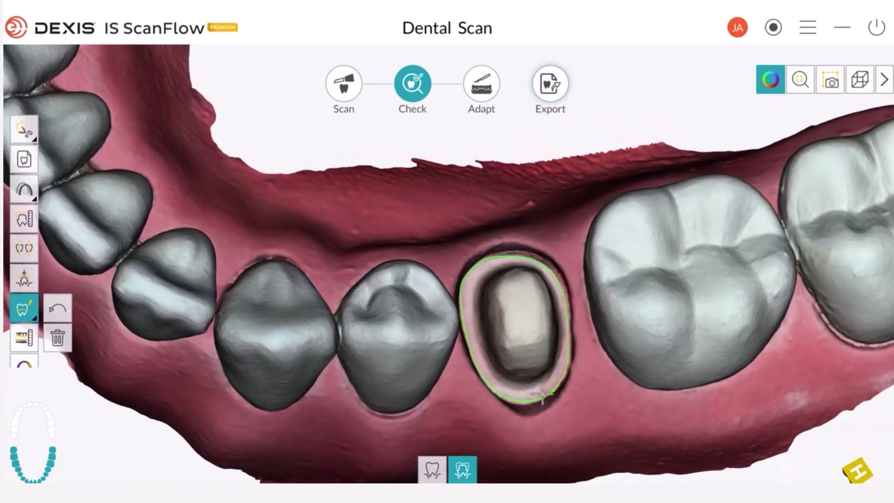
- Zoom in and refine tooth 20's margin line near its upper edge with three corrected points
{"action": "left_click_drag", "start_coordinate": [572, 304], "coordinate": [564, 130]}
{"action": "scroll", "coordinate": [550, 207], "scroll_direction": "up", "scroll_amount": 3}
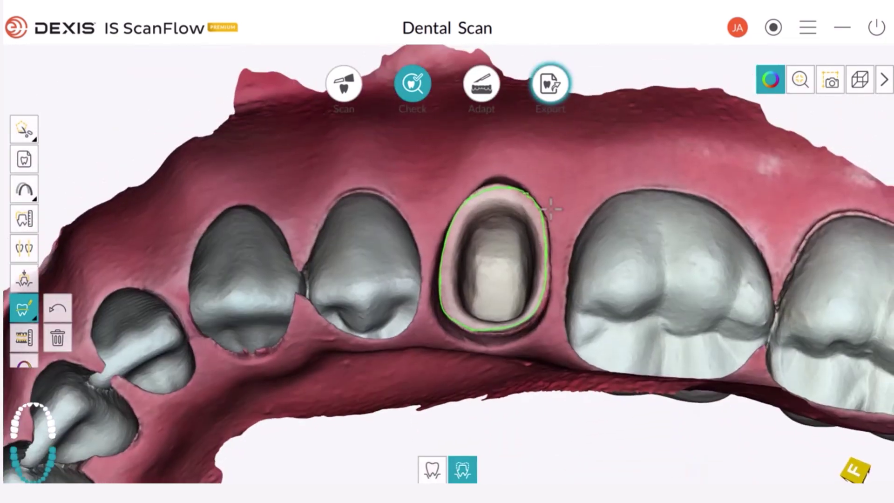
{"action": "scroll", "coordinate": [551, 207], "scroll_direction": "up", "scroll_amount": 3}
{"action": "scroll", "coordinate": [515, 194], "scroll_direction": "up", "scroll_amount": 2}
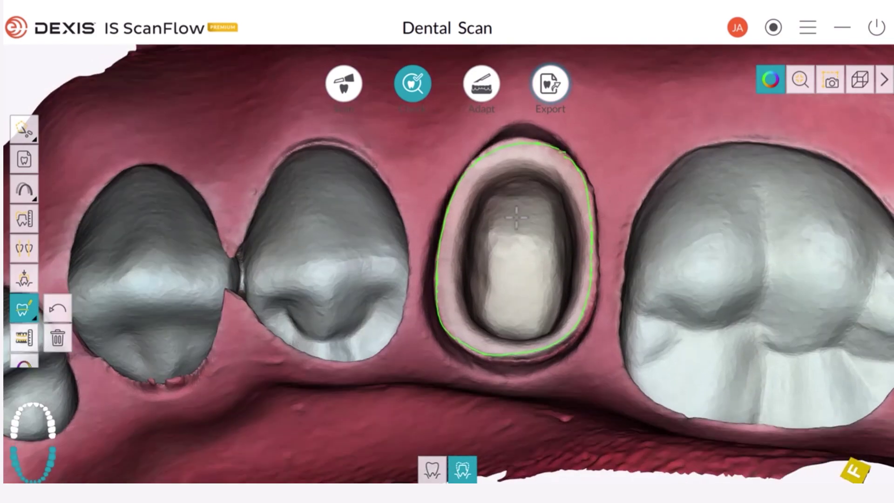
{"action": "left_click_drag", "start_coordinate": [516, 217], "coordinate": [370, 208]}
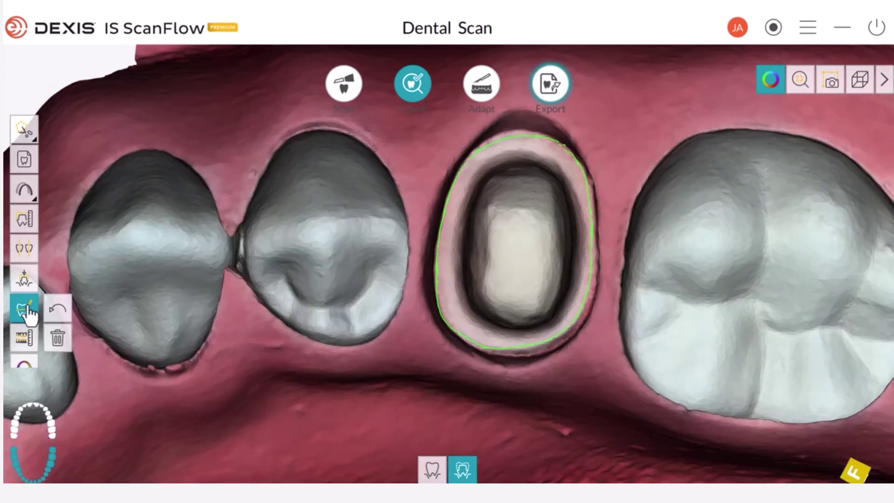
{"action": "left_click", "coordinate": [575, 159]}
{"action": "left_click", "coordinate": [557, 142]}
{"action": "left_click", "coordinate": [531, 136]}
- Stop margin editing and orbit to show the whole lower arch with both green margins
{"action": "scroll", "coordinate": [520, 220], "scroll_direction": "down", "scroll_amount": 3}
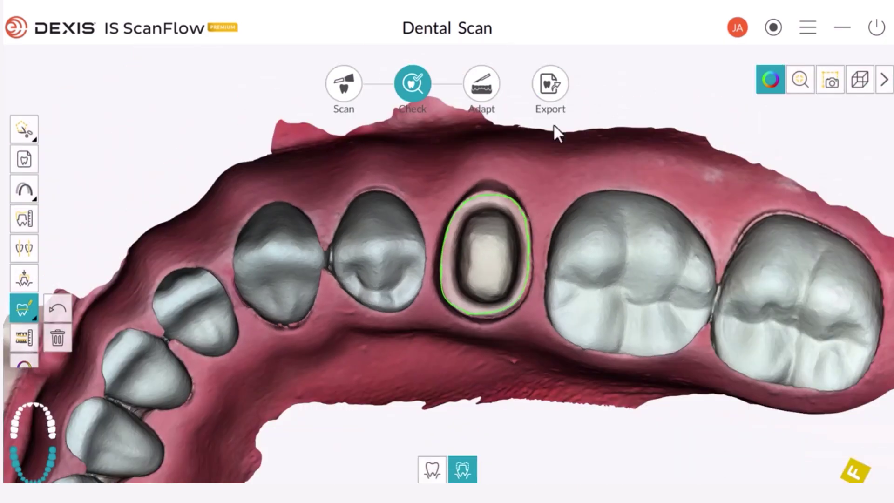
{"action": "left_click_drag", "start_coordinate": [605, 93], "coordinate": [554, 442]}
{"action": "left_click_drag", "start_coordinate": [508, 210], "coordinate": [483, 201]}
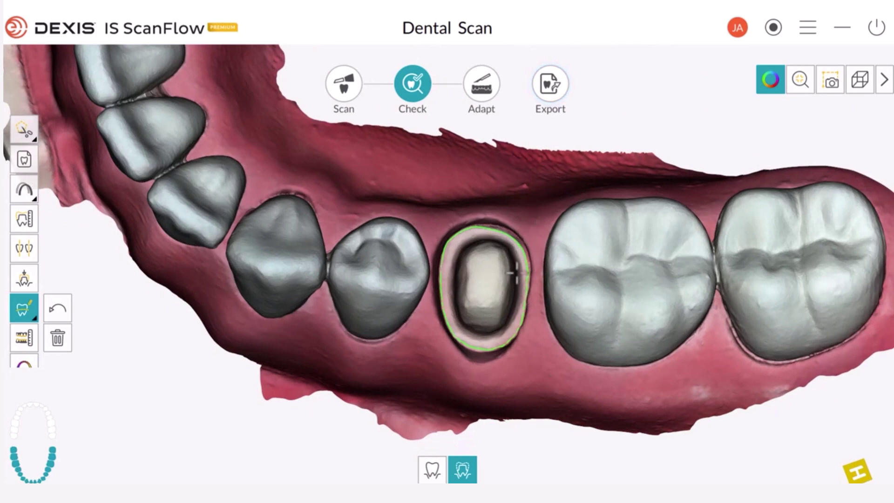
{"action": "left_click", "coordinate": [24, 310]}
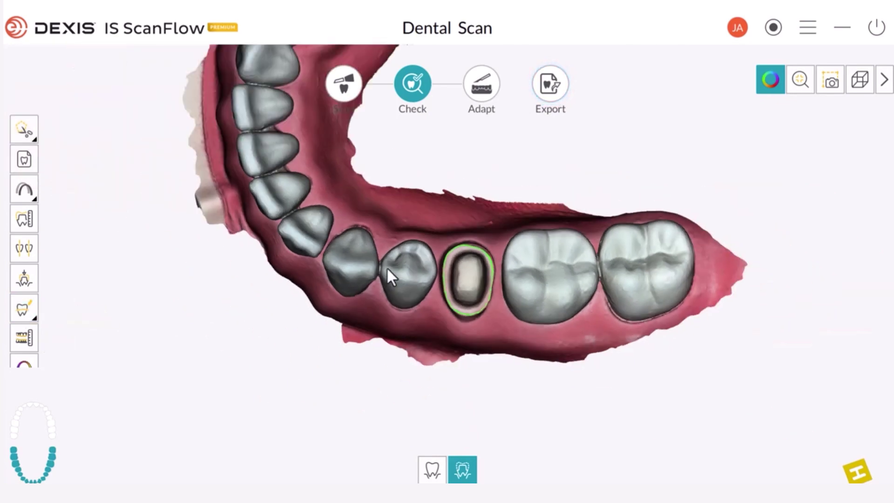
{"action": "left_click_drag", "start_coordinate": [474, 196], "coordinate": [334, 359]}
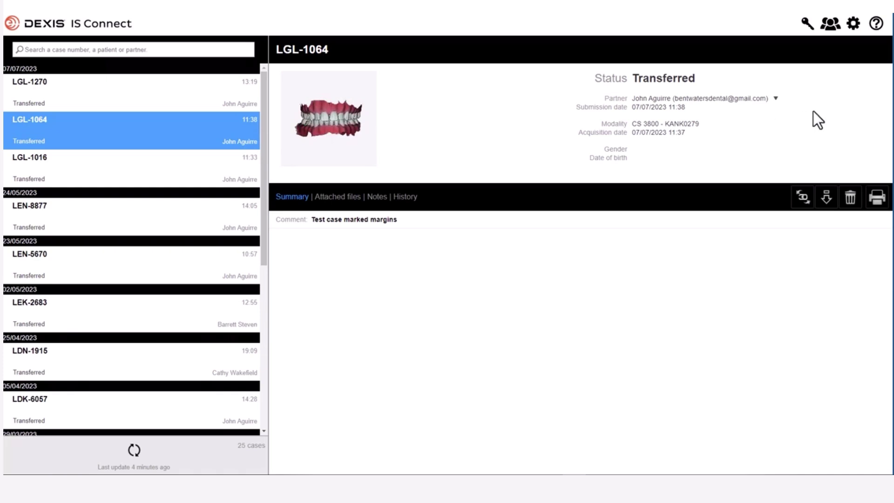
- Open the case's 3-D preview in IS Web Viewer and move the window into place
{"action": "left_click", "coordinate": [801, 199]}
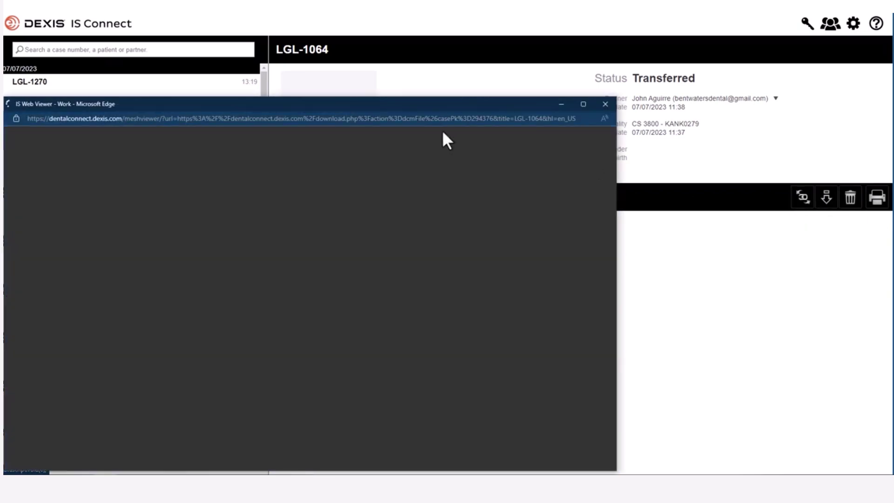
{"action": "left_click_drag", "start_coordinate": [460, 105], "coordinate": [555, 60]}
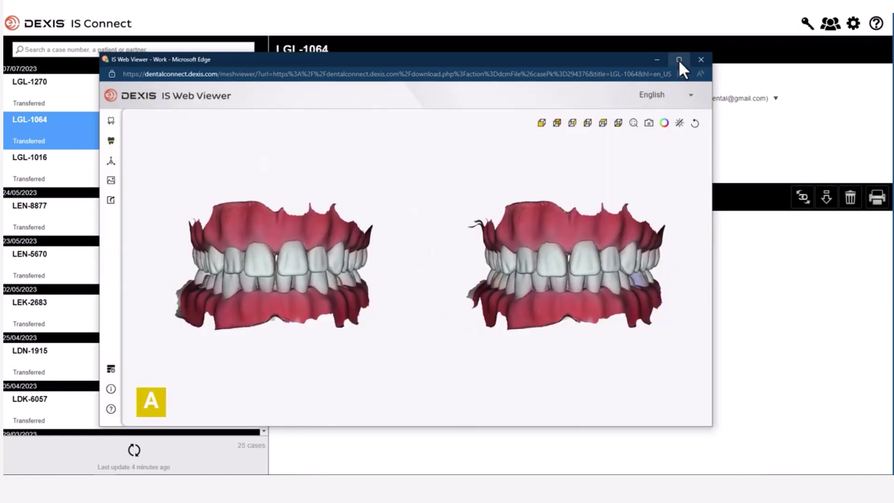
- Maximize the viewer, show the margin lines, and tilt both jaw models to reveal the green margin
{"action": "left_click", "coordinate": [678, 59]}
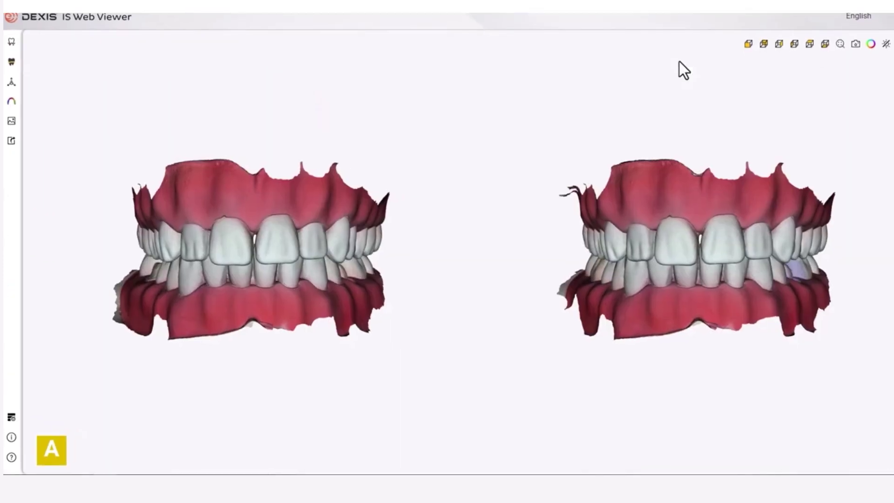
{"action": "left_click", "coordinate": [13, 63]}
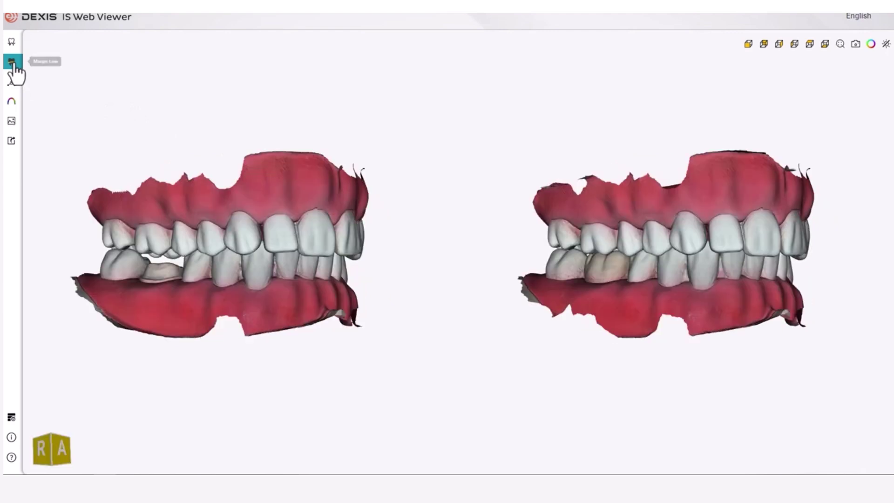
{"action": "left_click_drag", "start_coordinate": [361, 247], "coordinate": [361, 278]}
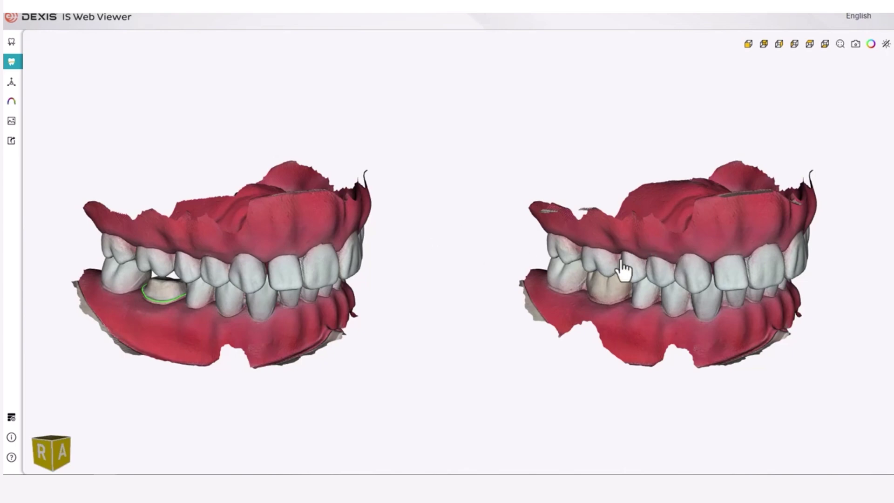
- Hide the Maxillary, Maxillary Pre Scan and Mandibular Pre Scan layers in the Display panel
{"action": "left_click", "coordinate": [11, 45]}
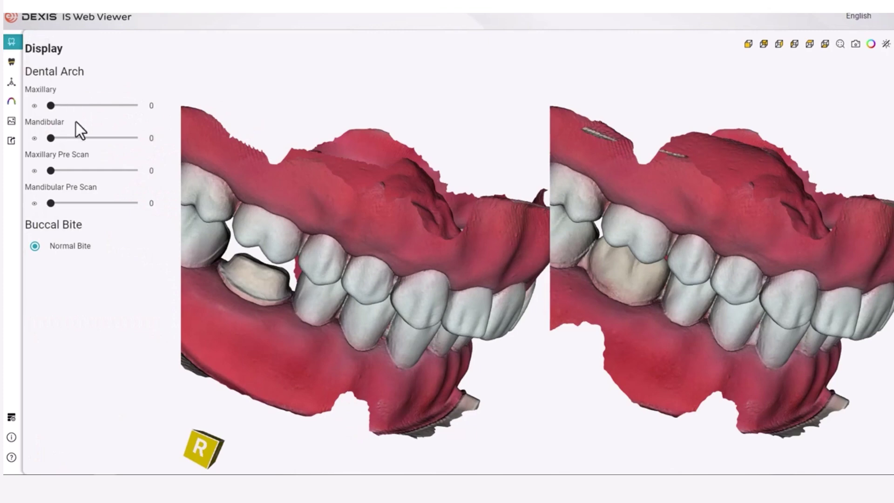
{"action": "left_click", "coordinate": [34, 106]}
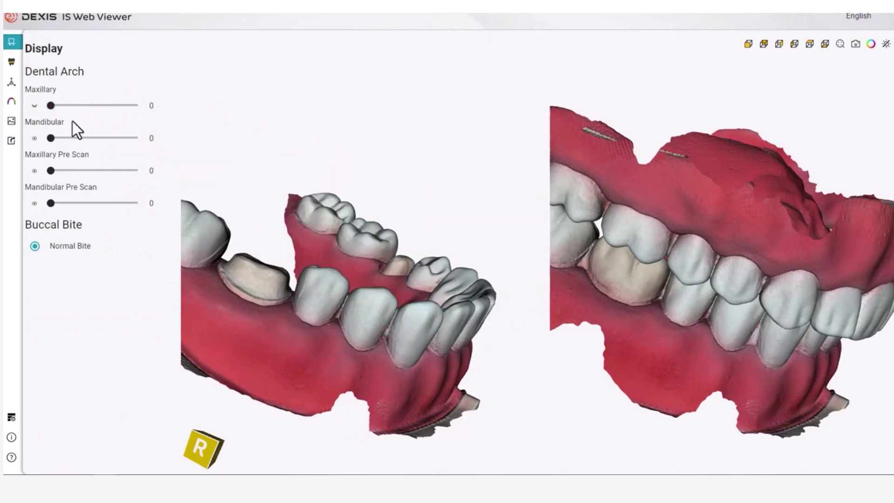
{"action": "left_click", "coordinate": [34, 171]}
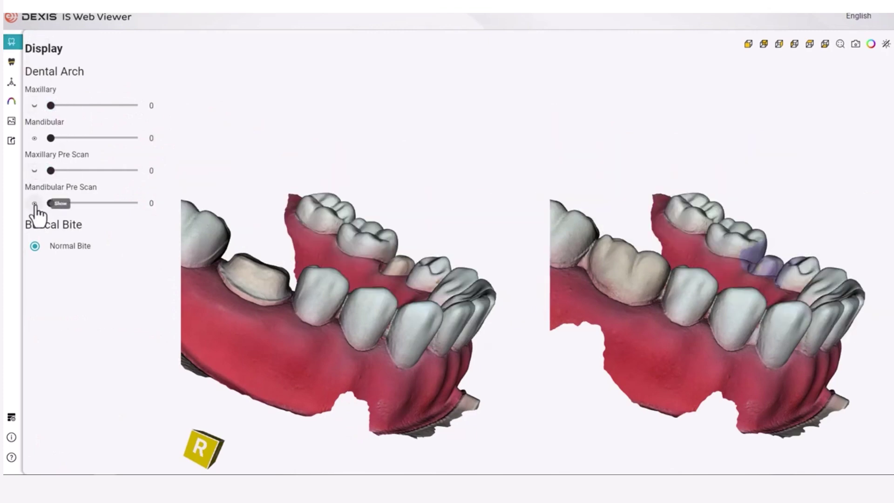
{"action": "left_click", "coordinate": [34, 204]}
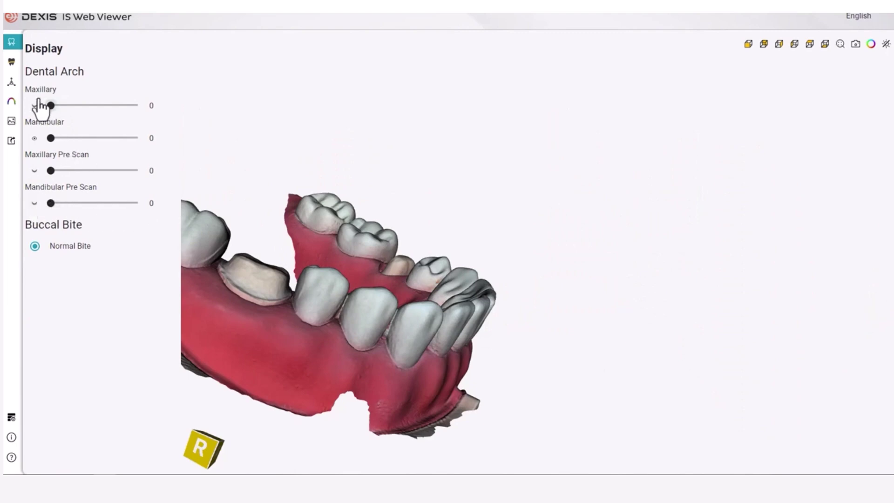
{"action": "left_click", "coordinate": [13, 62]}
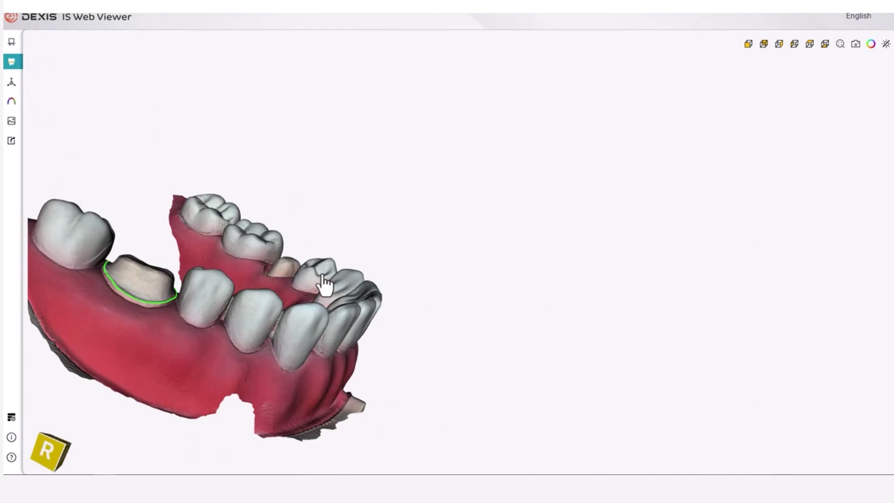
- Orbit the lower arch to an occlusal view showing both green margin lines
{"action": "scroll", "coordinate": [322, 284], "scroll_direction": "down", "scroll_amount": 2}
{"action": "left_click_drag", "start_coordinate": [319, 286], "coordinate": [229, 429]}
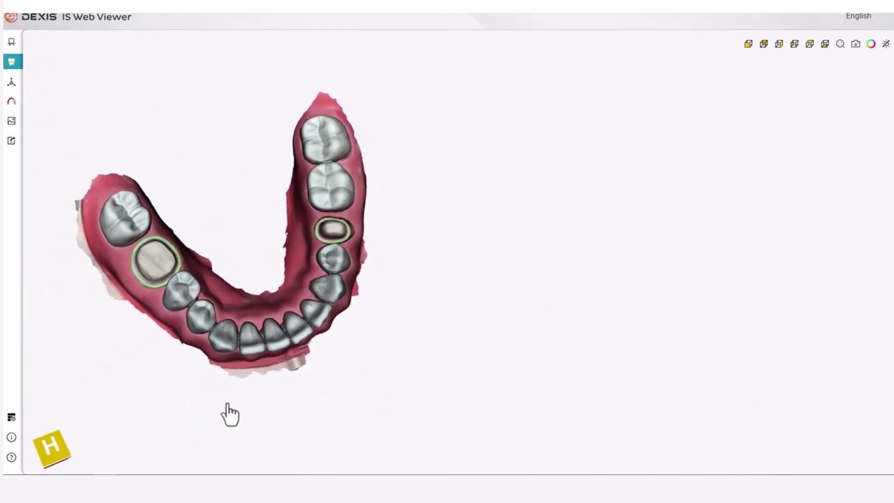
{"action": "scroll", "coordinate": [256, 282], "scroll_direction": "up", "scroll_amount": 2}
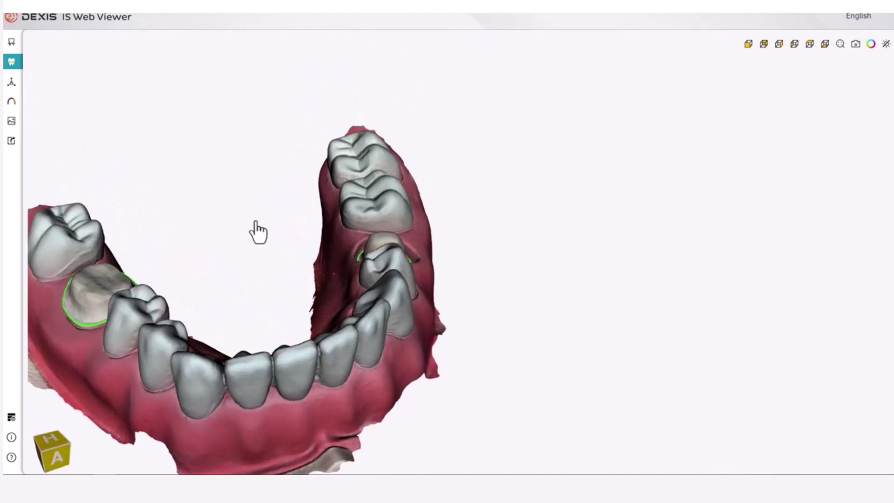